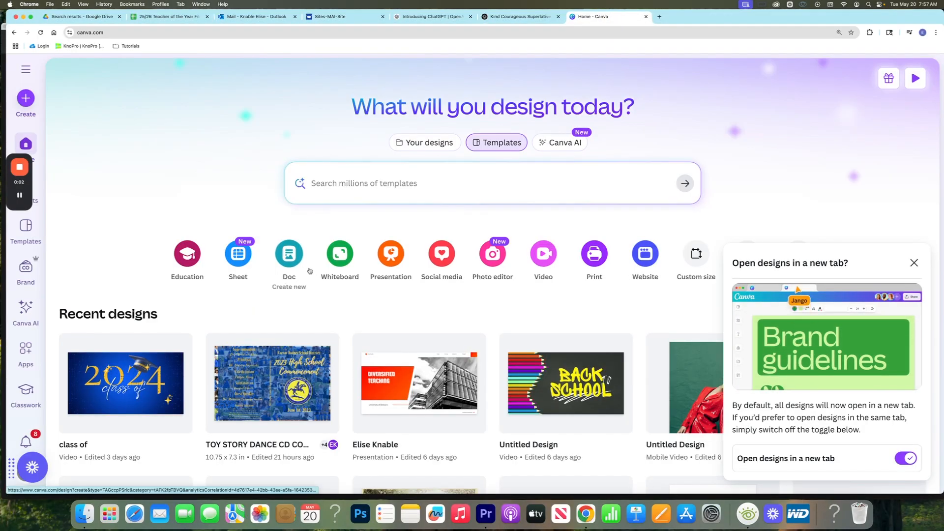
# Create a blank landscape video design and search its elements for "landscape" videos.
pyautogui.click(552, 265)
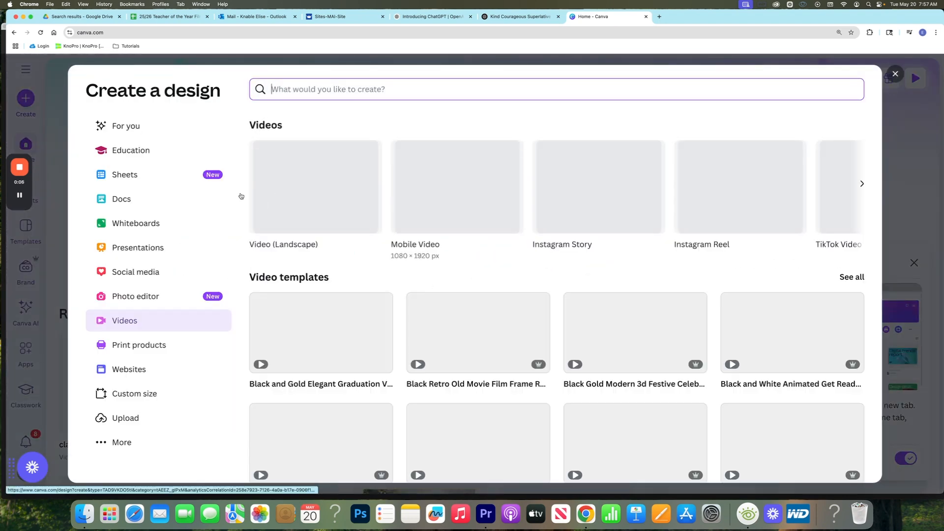
pyautogui.click(313, 206)
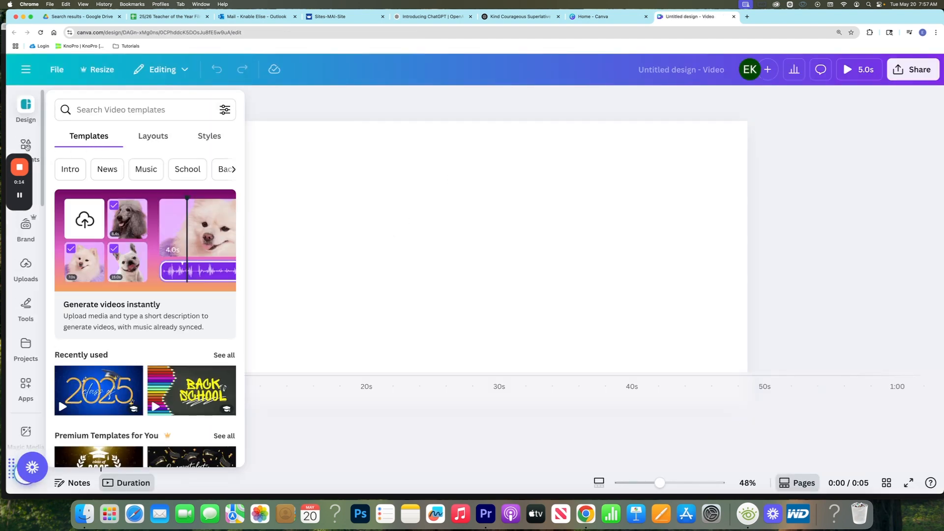
pyautogui.click(27, 145)
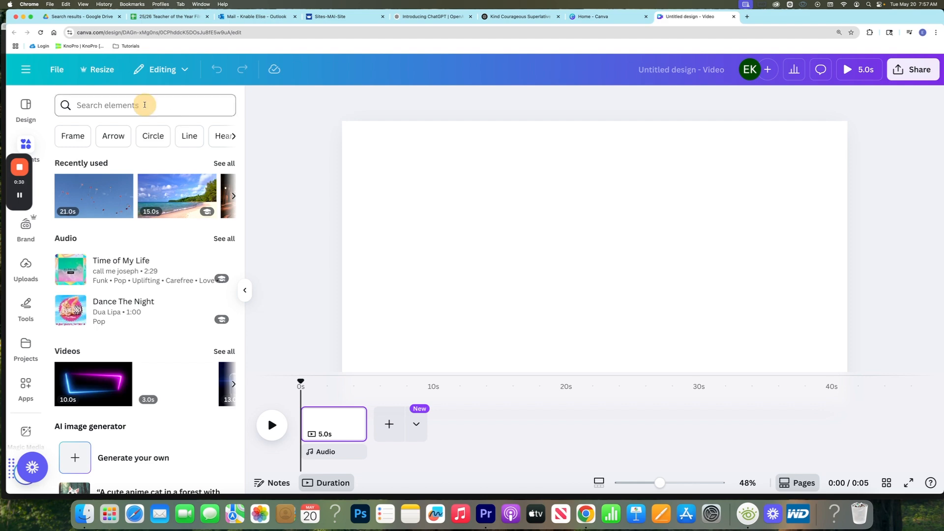
pyautogui.click(144, 105)
pyautogui.write('landscape')
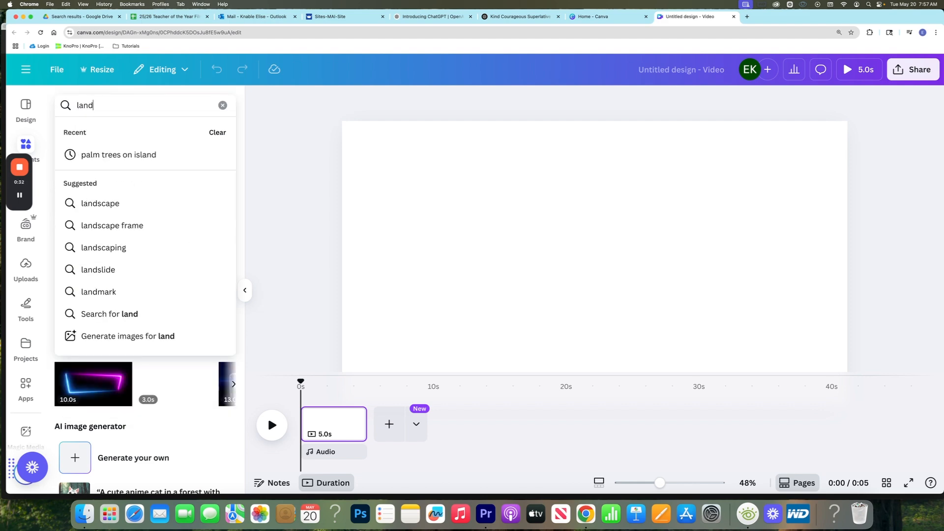
pyautogui.press('Return')
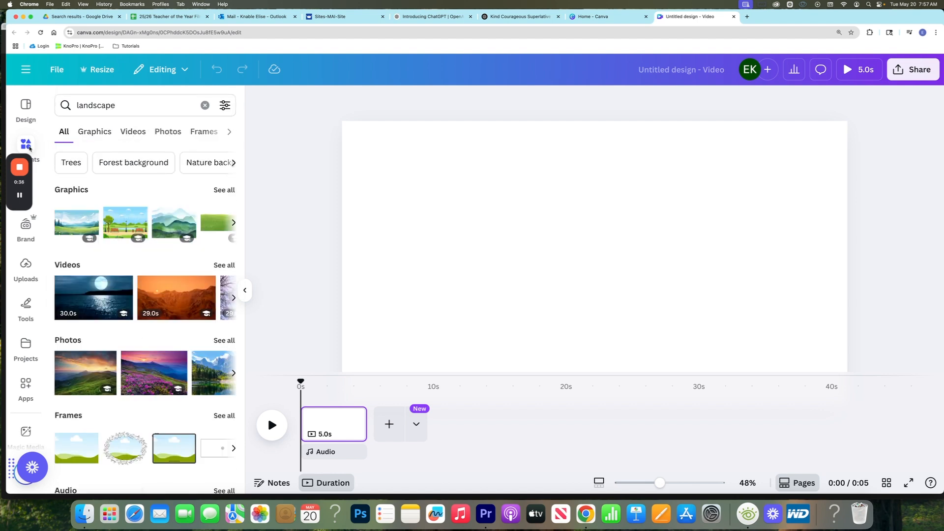
pyautogui.click(116, 109)
pyautogui.click(134, 137)
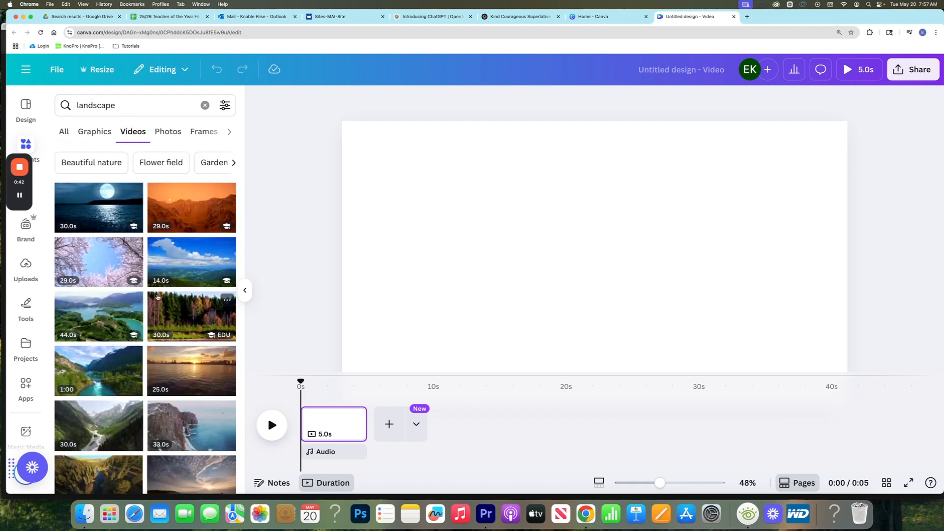
# Fill the first page with the 13-second sunset clip of a lake, mountains and orange grass.
pyautogui.scroll(-5, 157, 297)
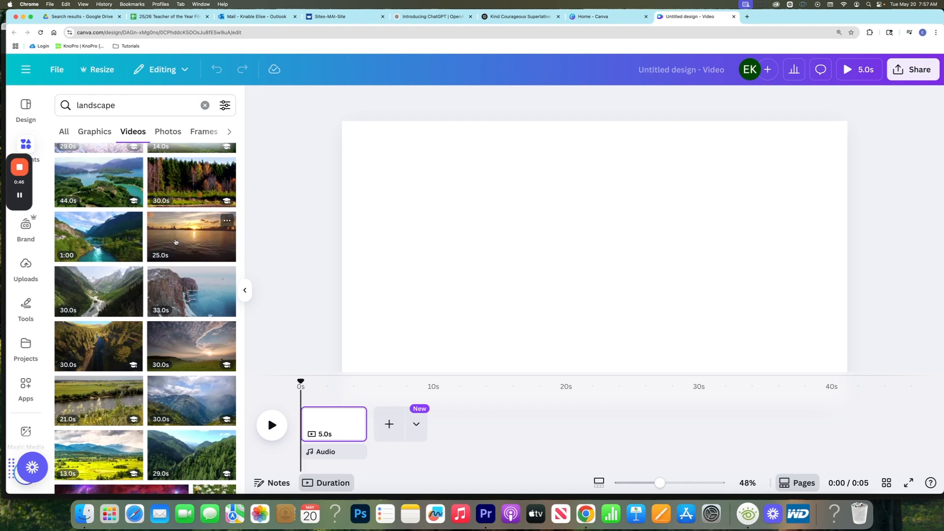
pyautogui.scroll(-5, 177, 245)
pyautogui.scroll(-10, 179, 248)
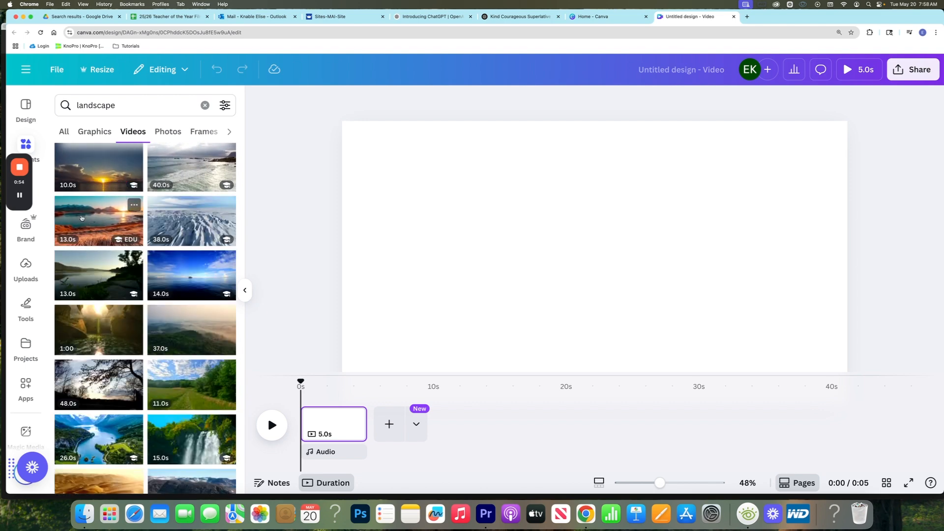
pyautogui.scroll(1, 77, 218)
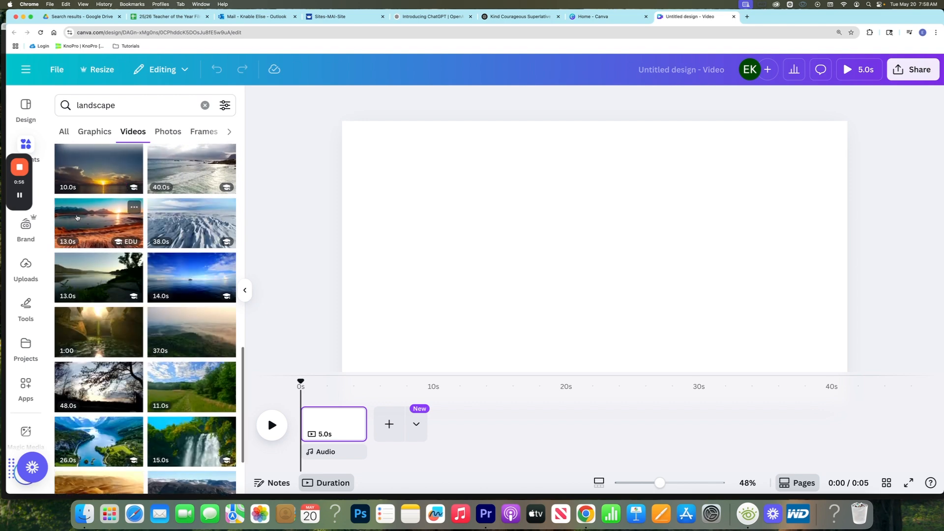
pyautogui.moveTo(77, 218); pyautogui.dragTo(354, 139)
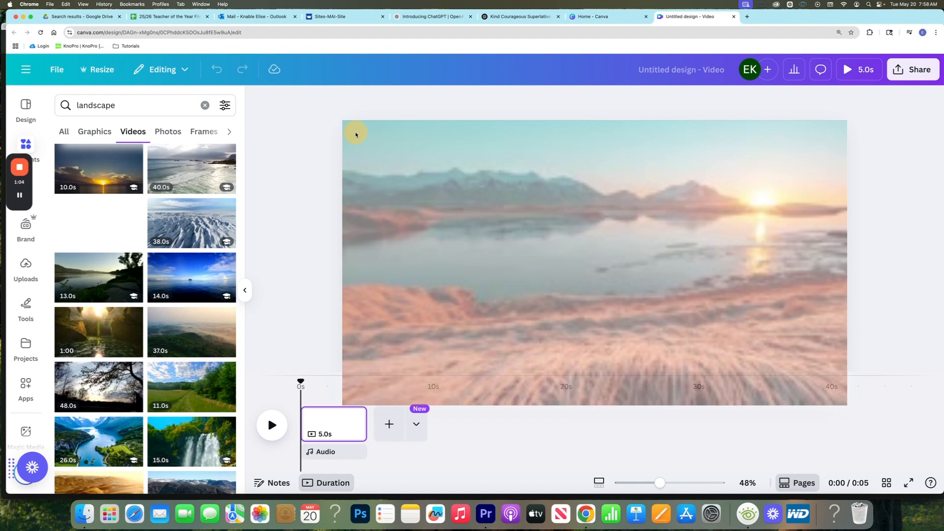
pyautogui.moveTo(356, 134); pyautogui.dragTo(355, 136)
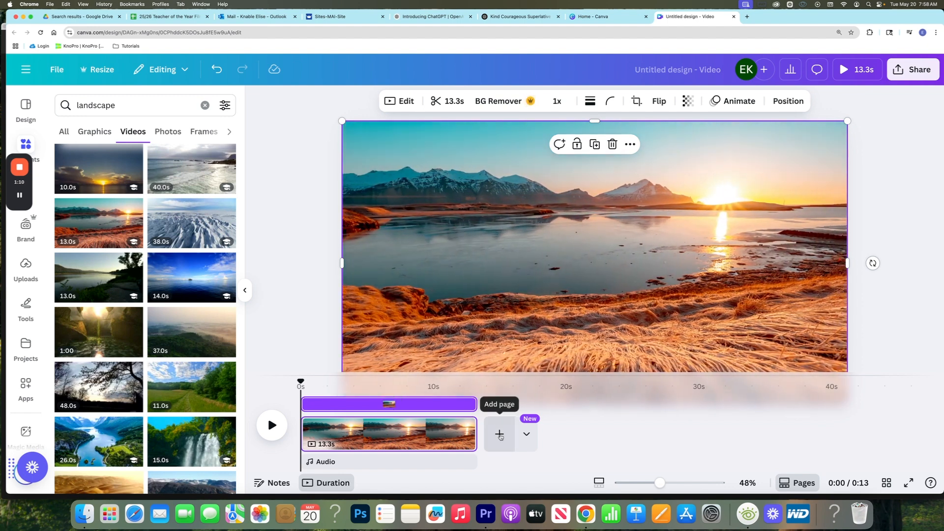
# Add a second page and search the video elements for "close up of person".
pyautogui.click(500, 435)
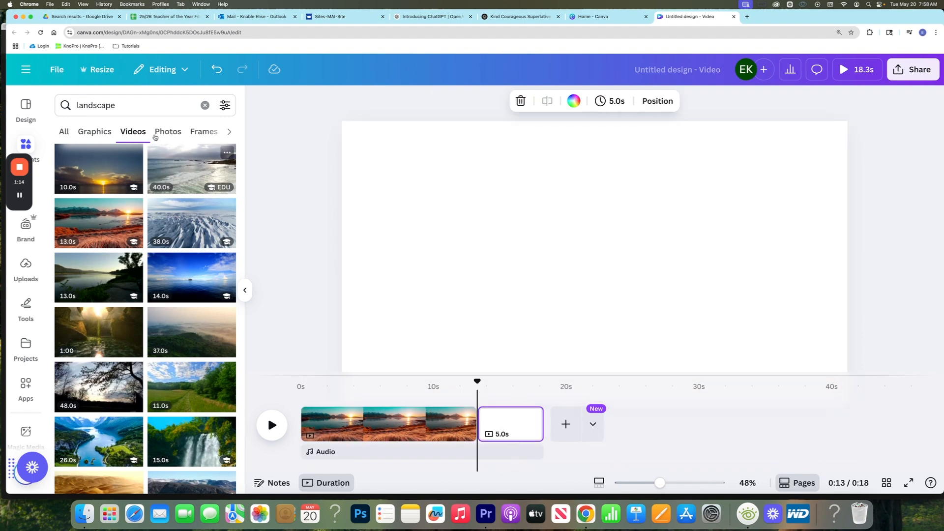
pyautogui.click(137, 107)
pyautogui.doubleClick(138, 108)
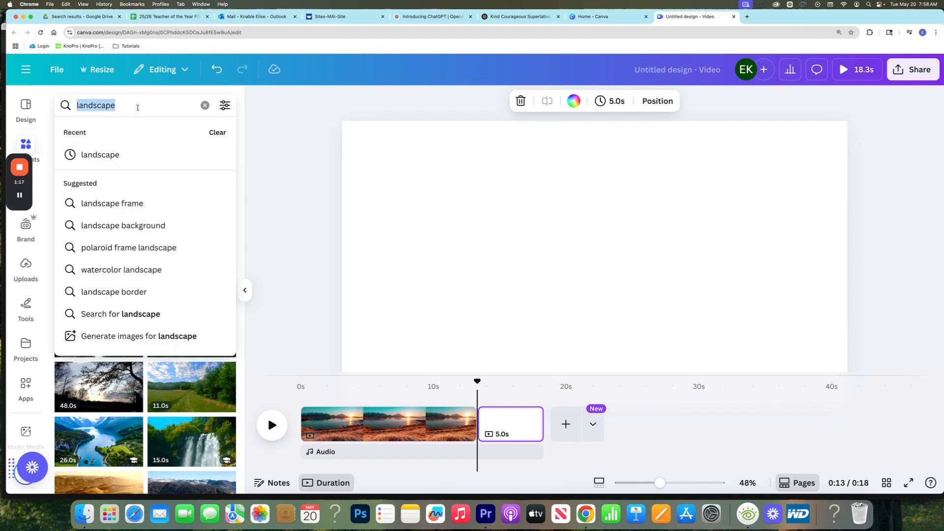
pyautogui.write('close up of person')
pyautogui.press('Return')
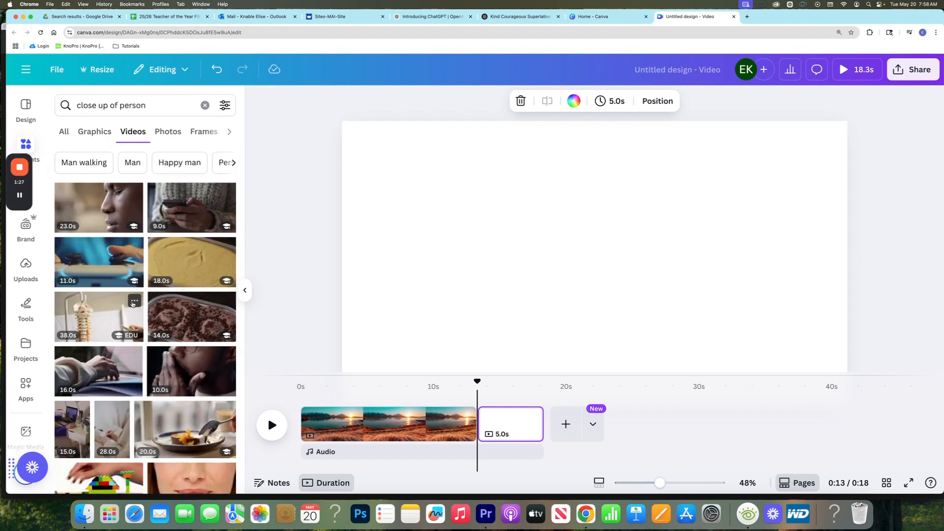
# Browse the clips and refine the video search to "close up of person smiling".
pyautogui.scroll(-5, 143, 315)
pyautogui.scroll(-10, 143, 314)
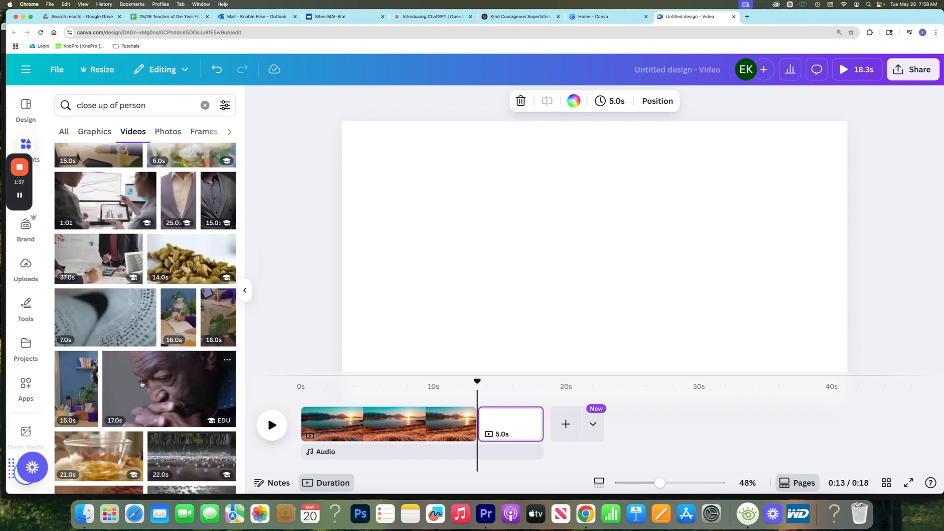
pyautogui.scroll(-5, 102, 193)
pyautogui.click(158, 107)
pyautogui.write('smiling')
pyautogui.press('Return')
# Fill the second page with the 13-second clip of the blonde woman in a white shirt.
pyautogui.scroll(-5, 121, 264)
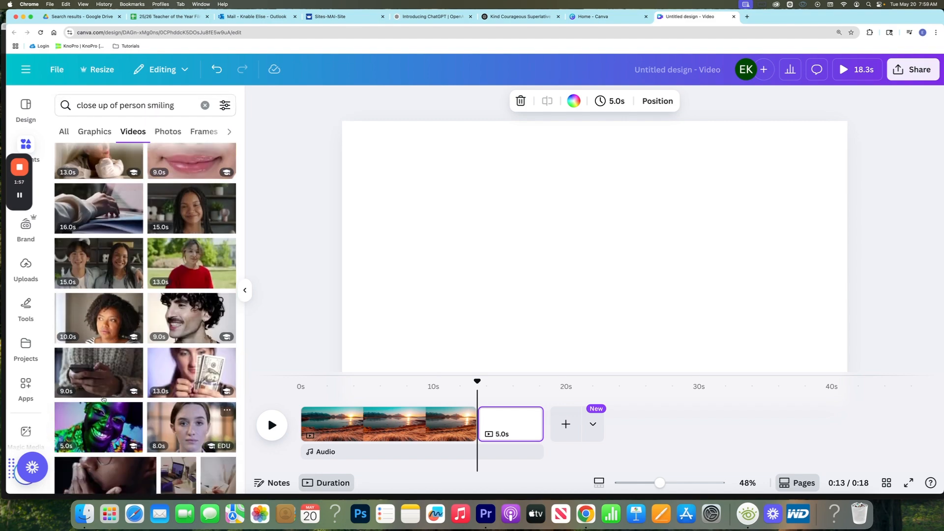
pyautogui.scroll(2, 121, 263)
pyautogui.moveTo(101, 172); pyautogui.dragTo(377, 136)
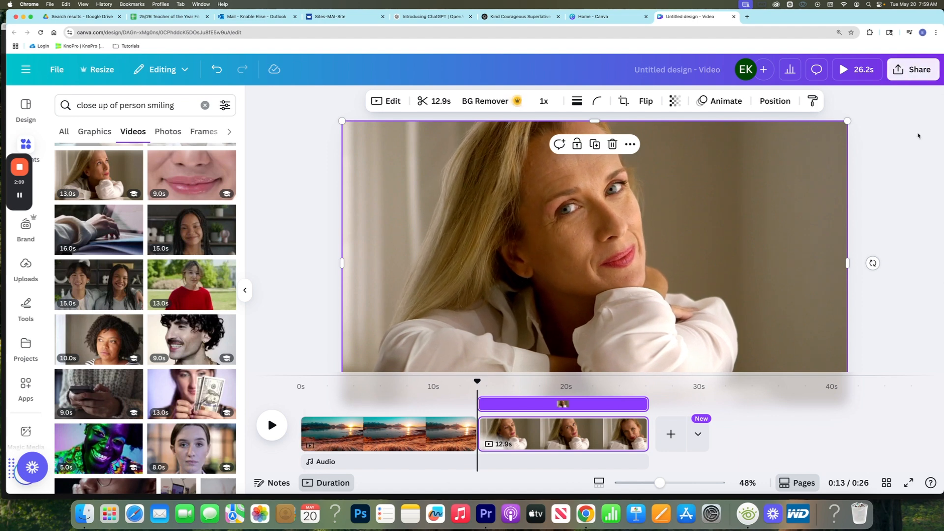
# Download pages 1–2 of the design as a single 1080p MP4 video.
pyautogui.click(916, 71)
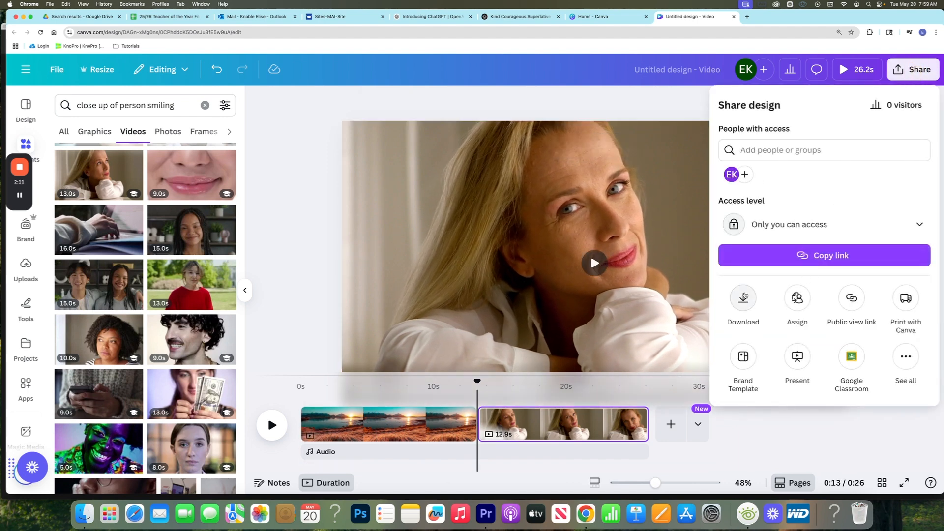
pyautogui.click(741, 295)
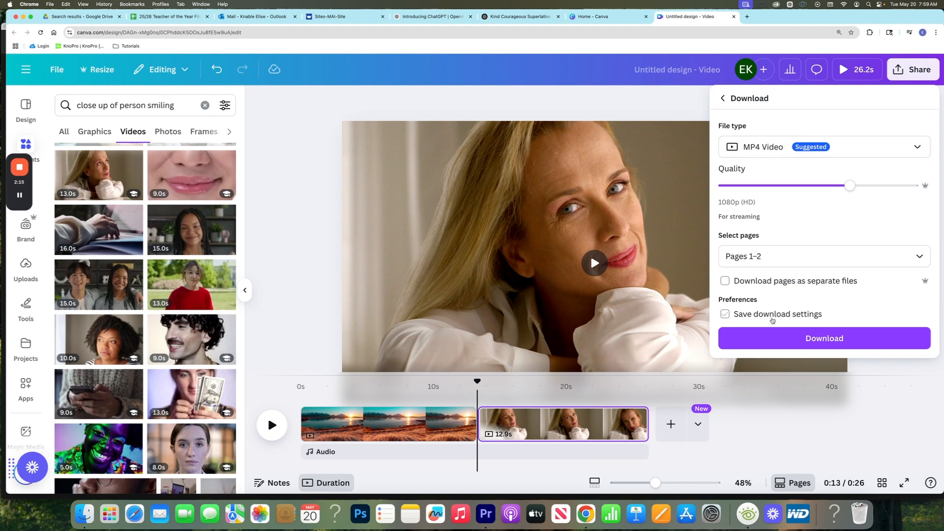
pyautogui.click(774, 339)
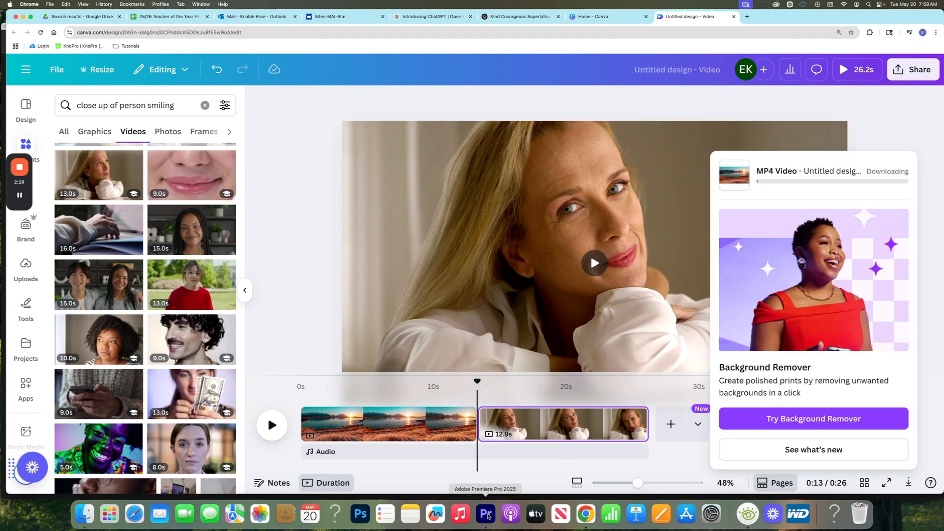
# Switch to Premiere Pro and create a project named "Blending options 2" in a new Desktop folder named "Tutorials".
pyautogui.click(487, 515)
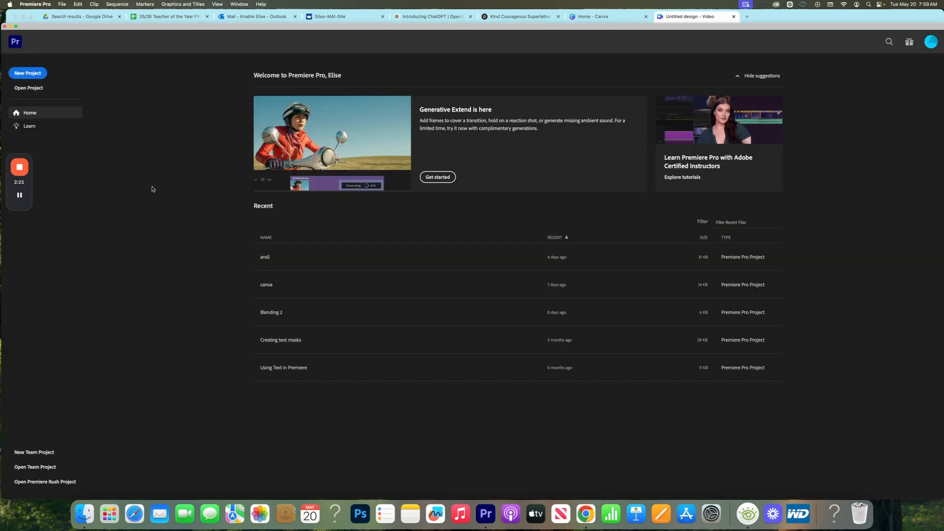
pyautogui.click(27, 74)
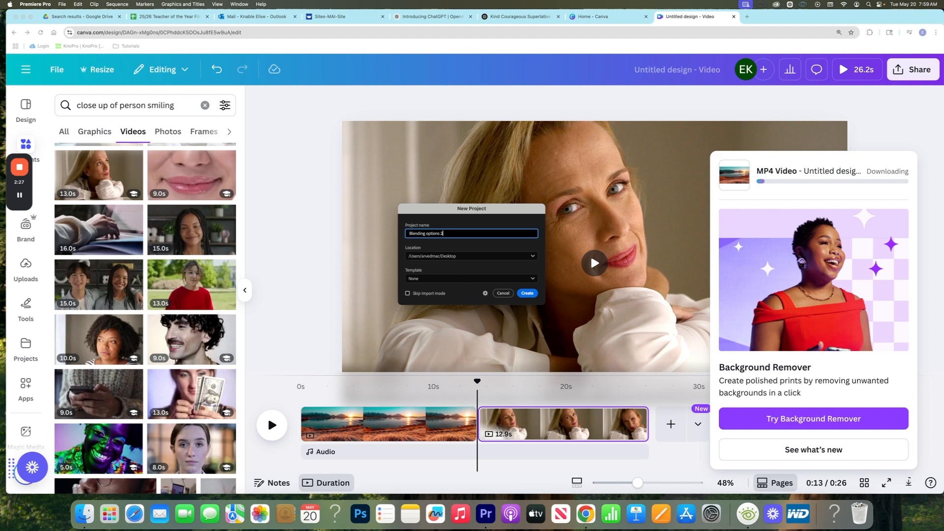
pyautogui.click(529, 256)
pyautogui.click(478, 300)
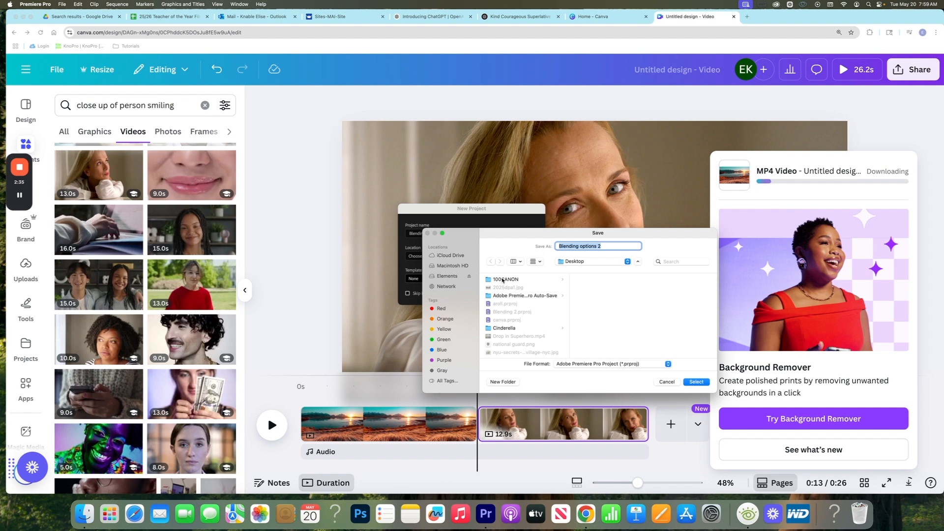
pyautogui.click(498, 383)
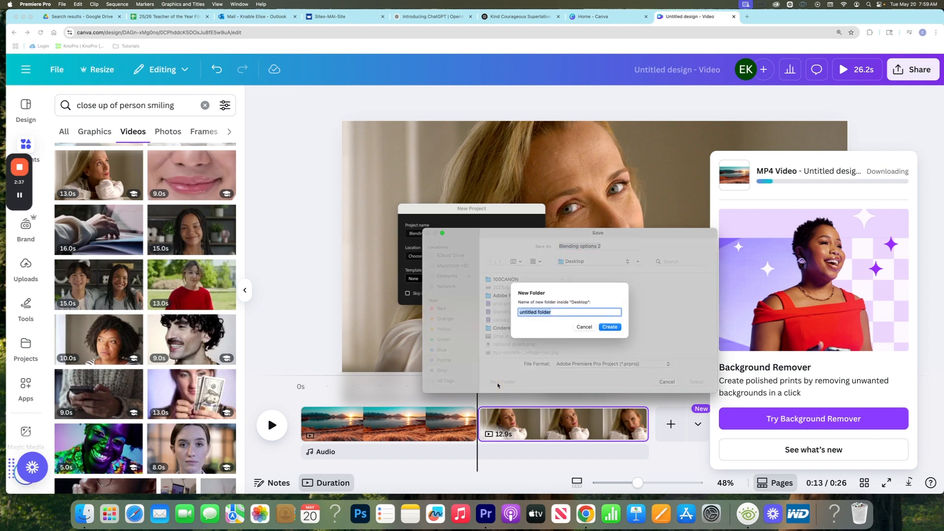
pyautogui.write('Tu')
pyautogui.click(610, 327)
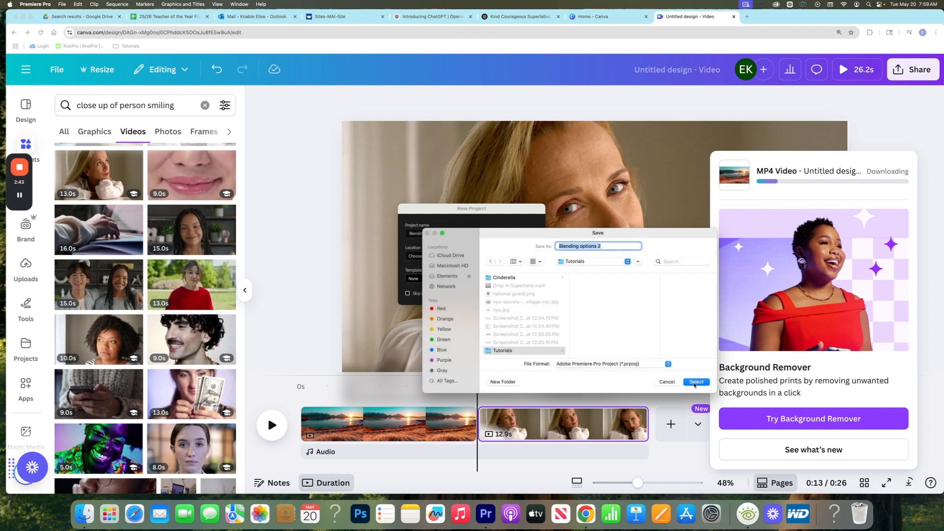
pyautogui.click(695, 384)
pyautogui.click(527, 293)
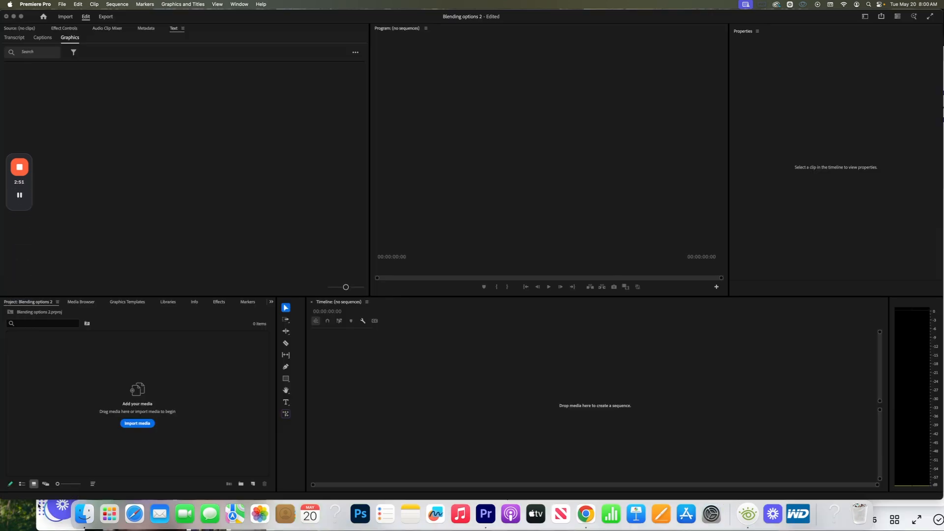
# Import "Untitled design (6).mp4" from the Downloads folder into the project.
pyautogui.click(85, 514)
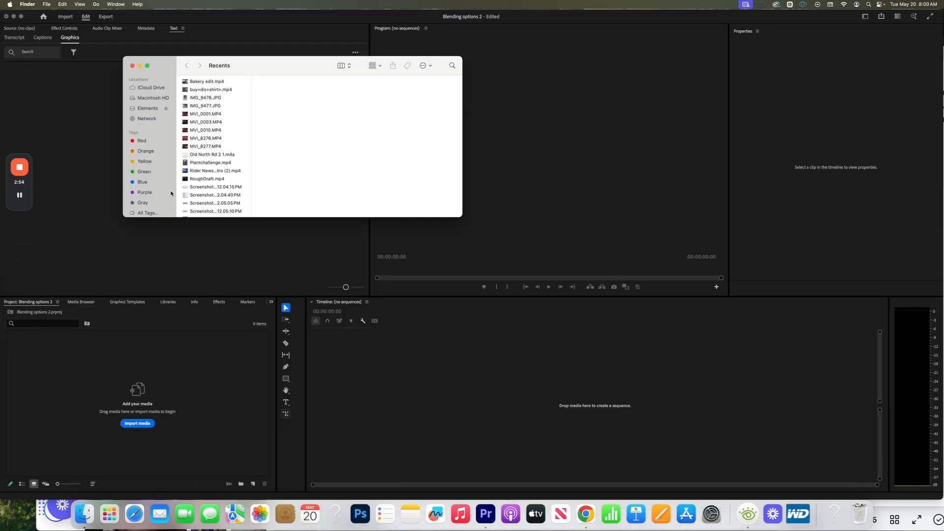
pyautogui.scroll(-5, 144, 165)
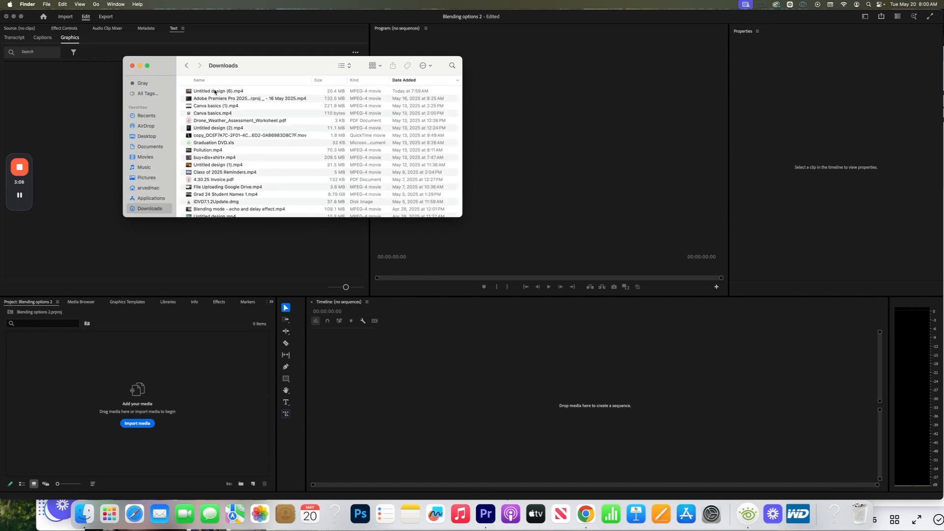
pyautogui.moveTo(207, 91); pyautogui.dragTo(164, 419)
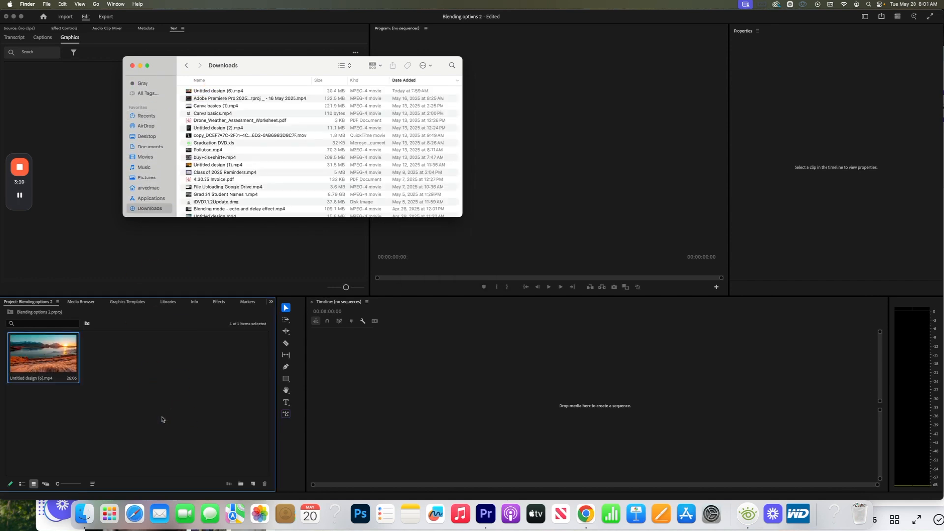
pyautogui.click(156, 415)
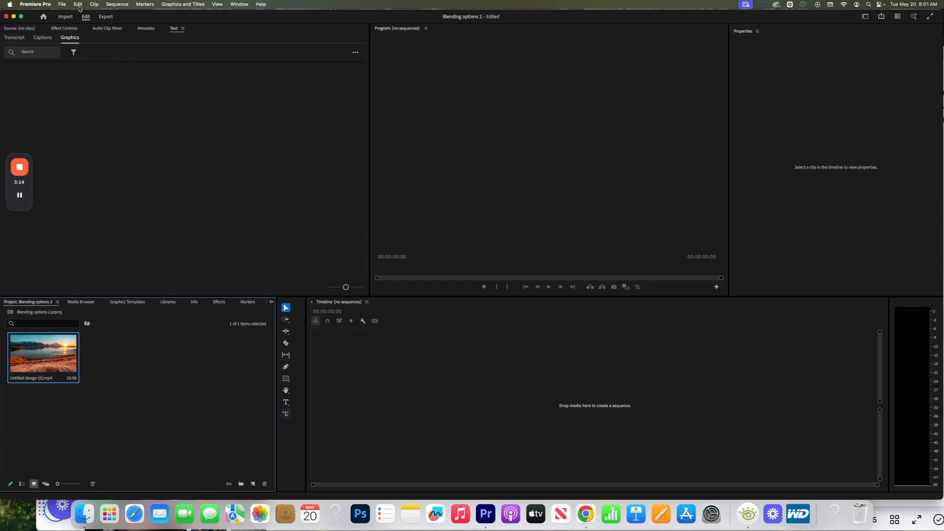
# Create a new sequence with the HD 1080p 29.97 fps preset, keeping the default name.
pyautogui.click(59, 5)
pyautogui.moveTo(69, 15)
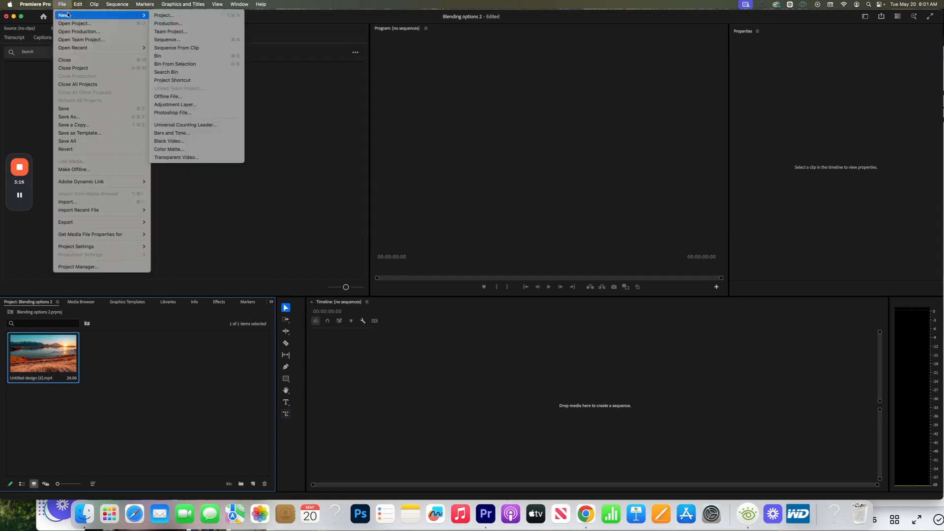
pyautogui.click(169, 40)
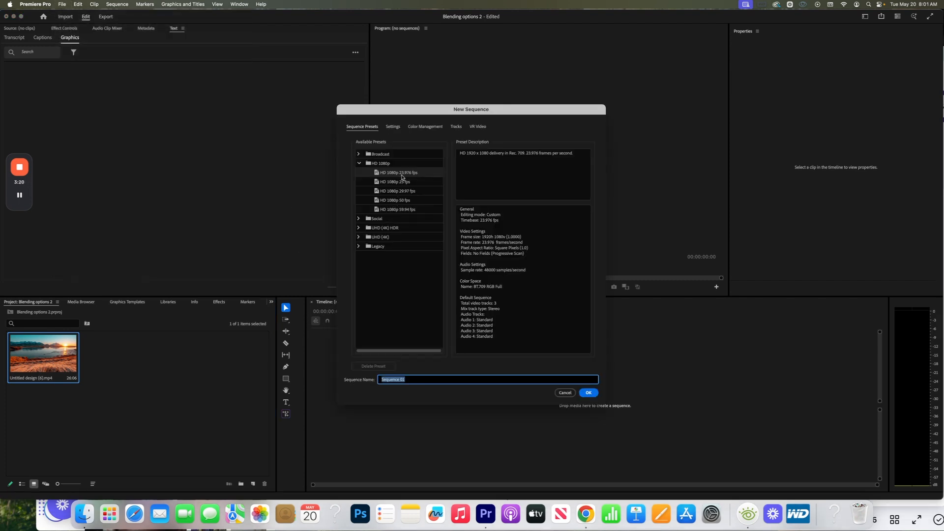
pyautogui.click(400, 191)
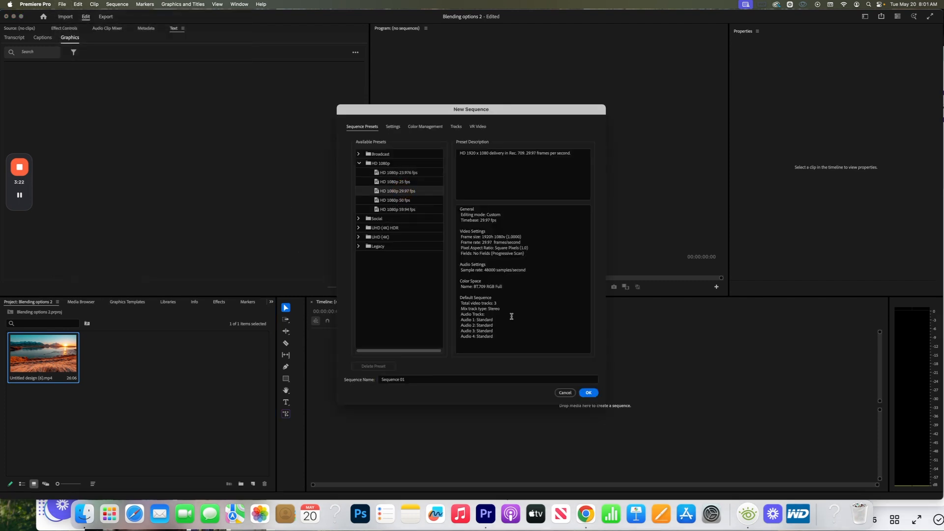
pyautogui.click(588, 393)
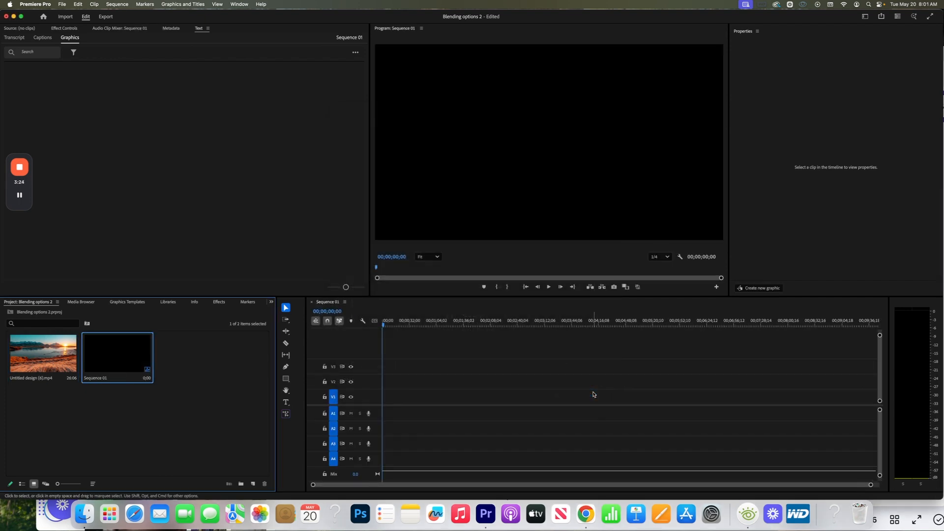
# Open "Untitled design (6).mp4" in the Source Monitor and mark an Out point at 00:00:13:08, the landscape shot's last frame.
pyautogui.doubleClick(43, 354)
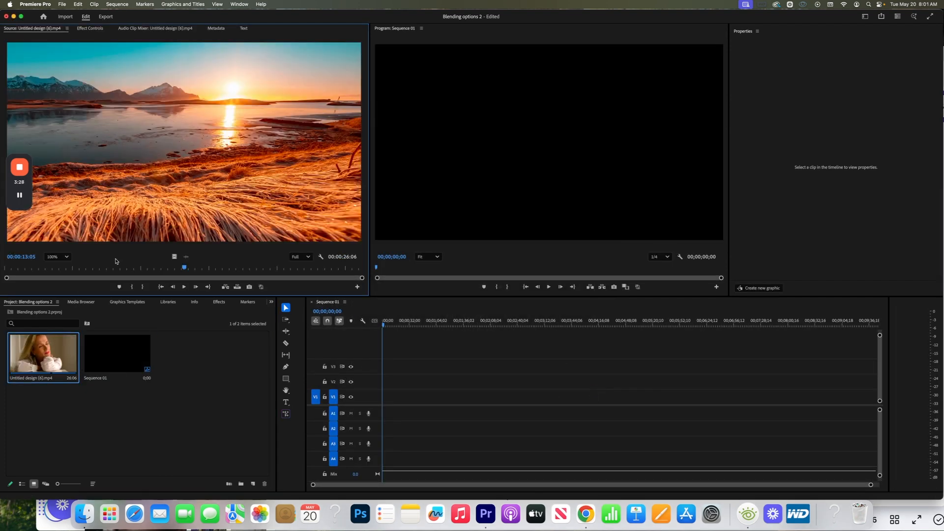
pyautogui.moveTo(94, 269); pyautogui.dragTo(191, 279)
pyautogui.press('Left')
pyautogui.press('Left')
pyautogui.press('Left')
pyautogui.press('Left')
pyautogui.press('Left')
pyautogui.press('Left')
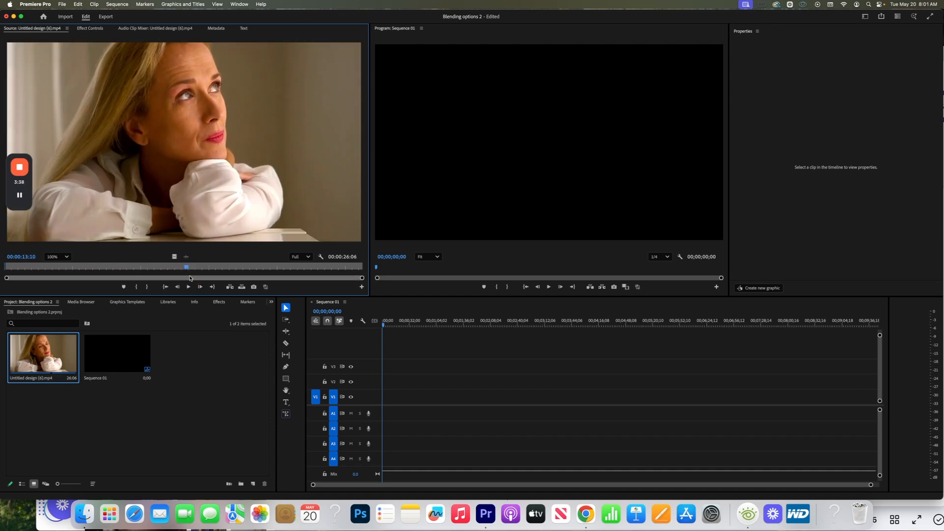
pyautogui.press('Right')
pyautogui.press('Left')
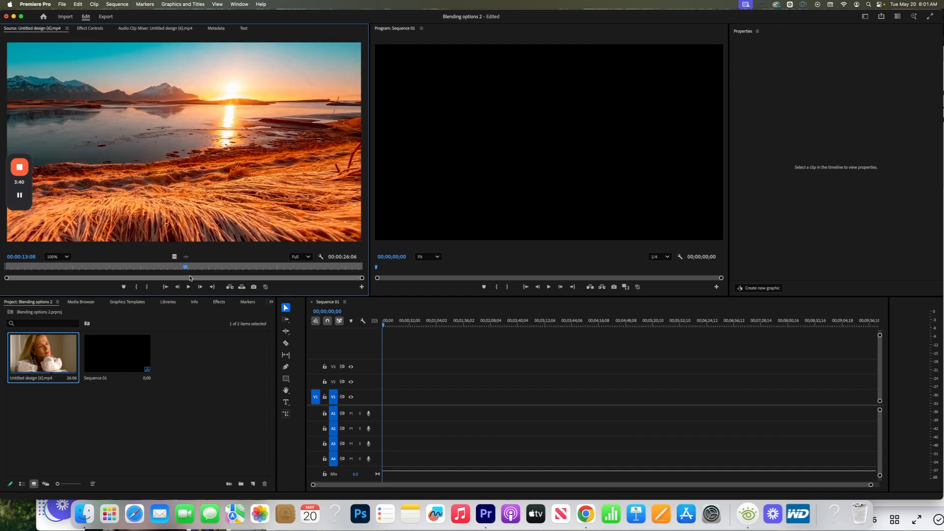
pyautogui.press('o')
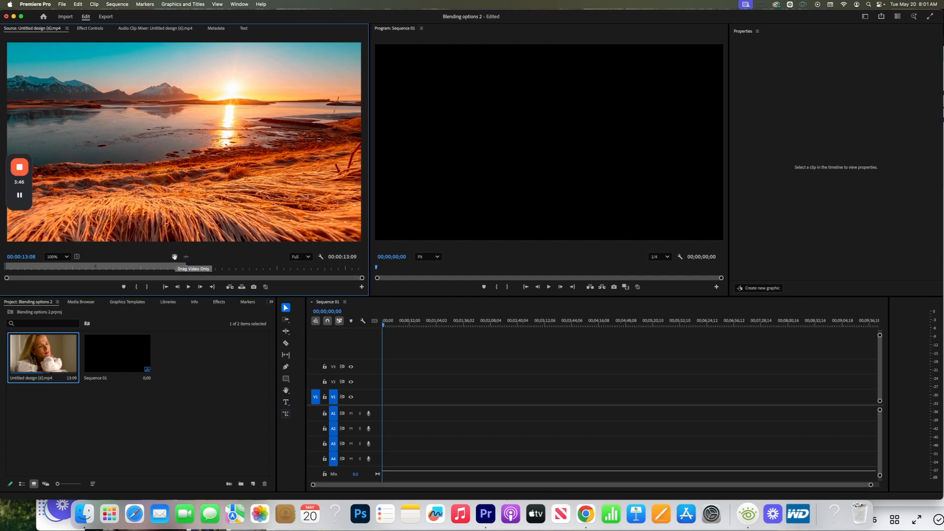
# Place only the landscape shot's video at the start of track V1, changing the sequence settings to match the clip.
pyautogui.moveTo(175, 257); pyautogui.dragTo(377, 397)
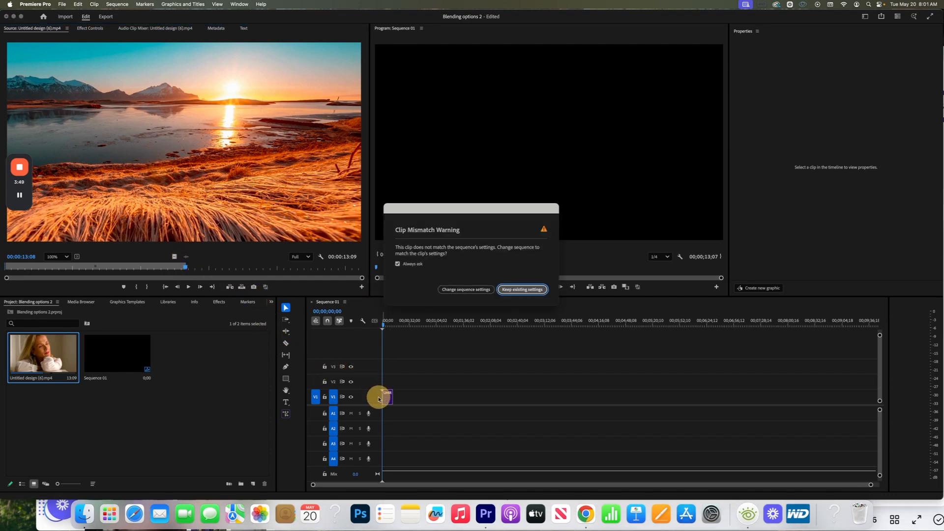
pyautogui.click(475, 290)
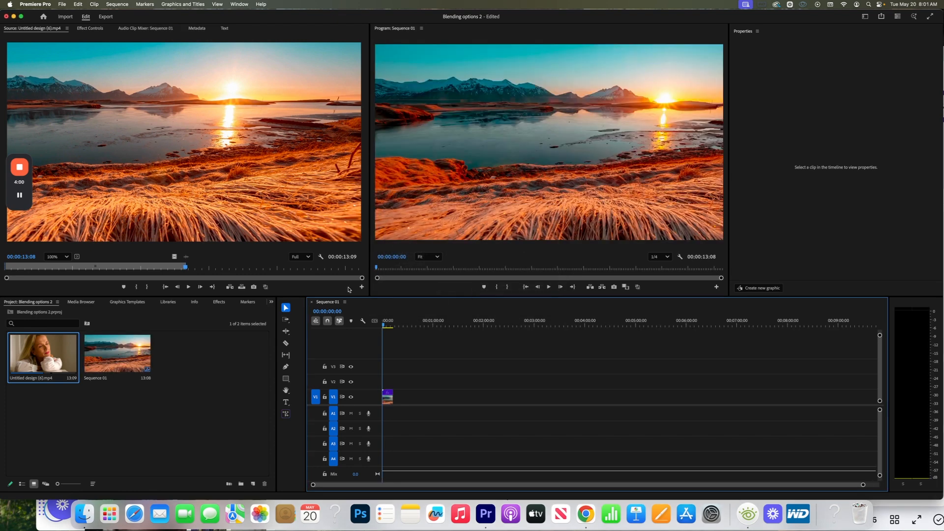
# Mark an In point at 00:00:13:09, where the portrait shot starts, and place its video only on track V2 above the landscape.
pyautogui.click(185, 268)
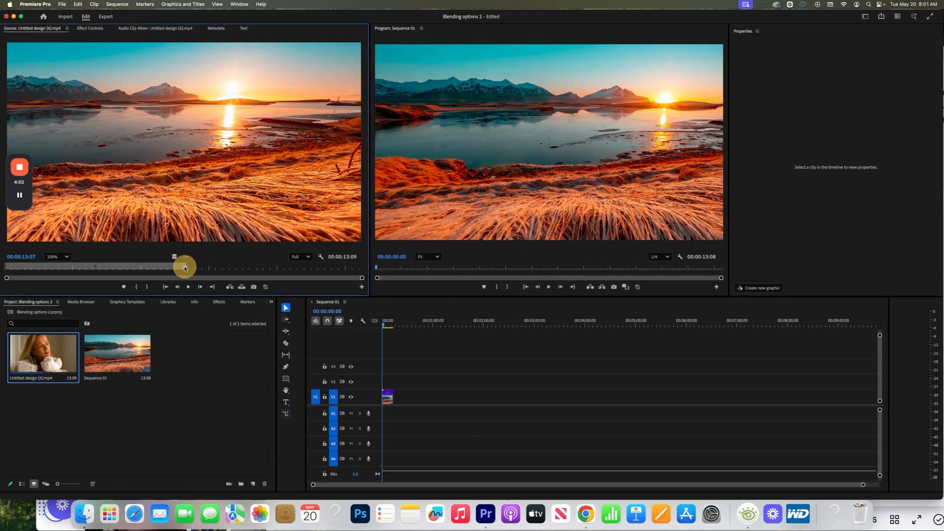
pyautogui.moveTo(186, 268); pyautogui.dragTo(187, 268)
pyautogui.press('i')
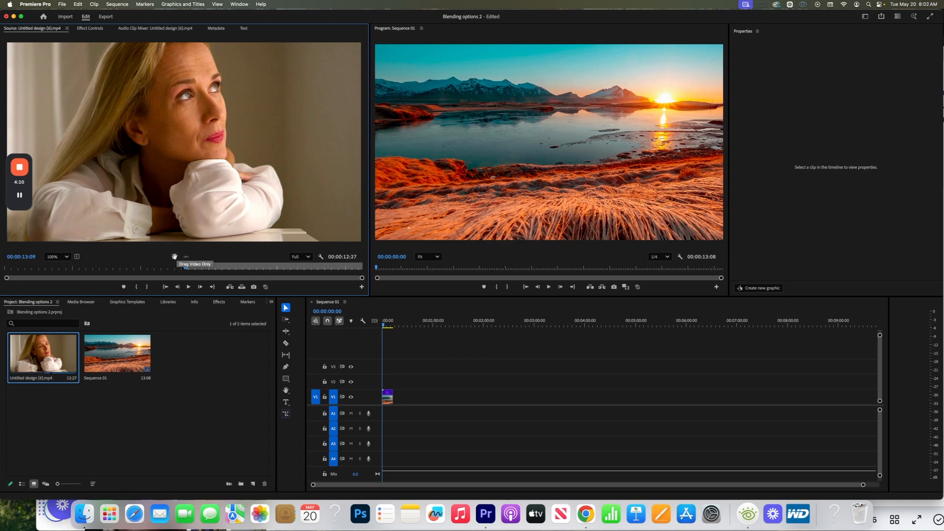
pyautogui.moveTo(175, 256); pyautogui.dragTo(380, 384)
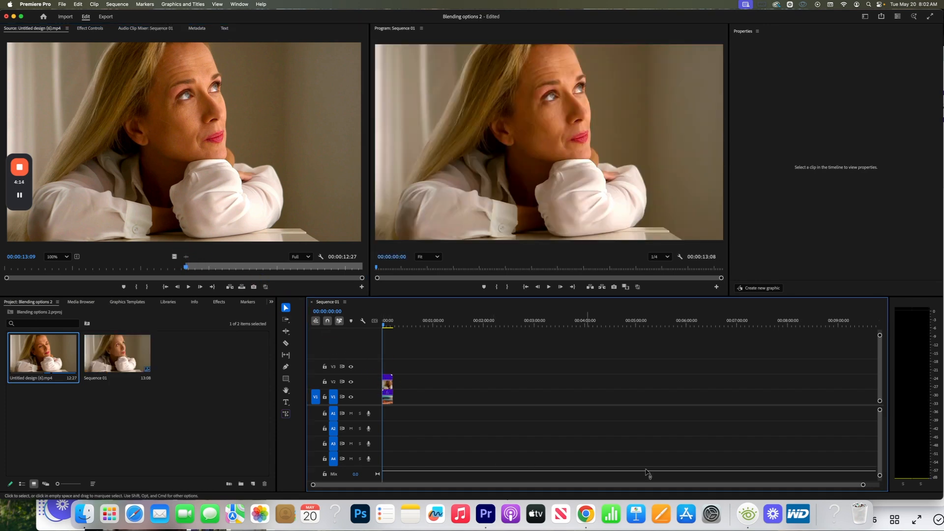
# Set the blend mode of the portrait clip on track V2 to Multiply.
pyautogui.moveTo(863, 486); pyautogui.dragTo(567, 455)
pyautogui.click(392, 400)
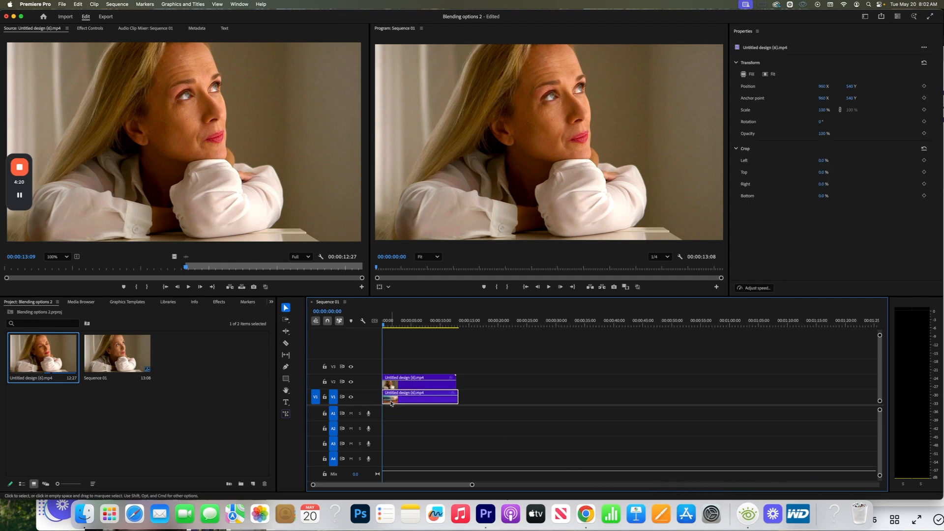
pyautogui.click(400, 387)
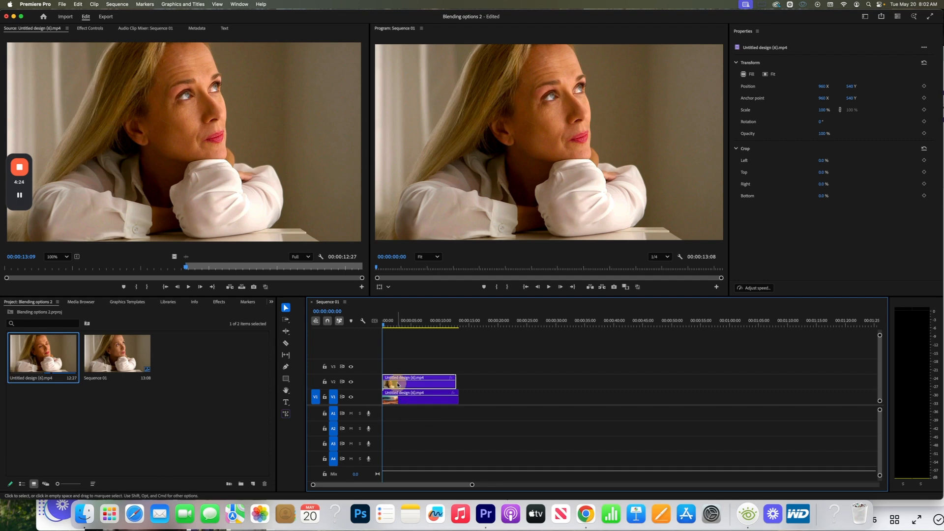
pyautogui.doubleClick(401, 387)
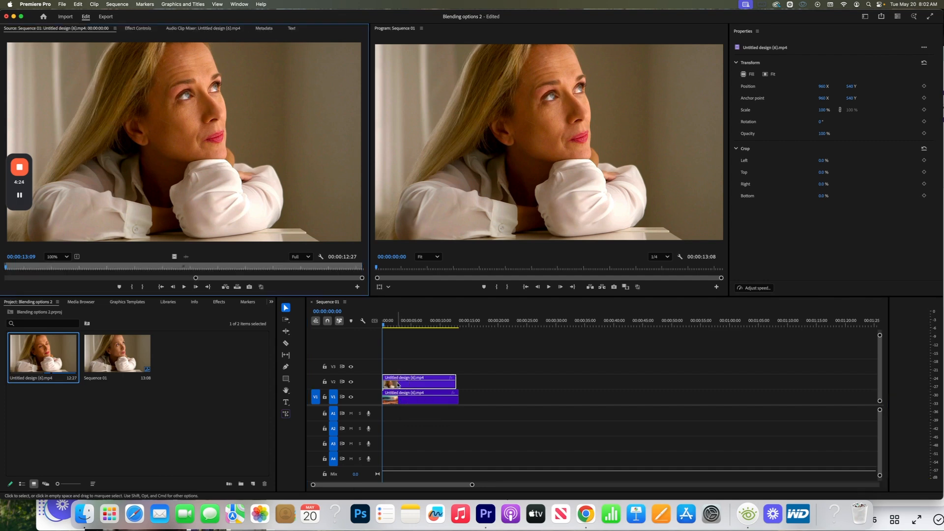
pyautogui.click(138, 30)
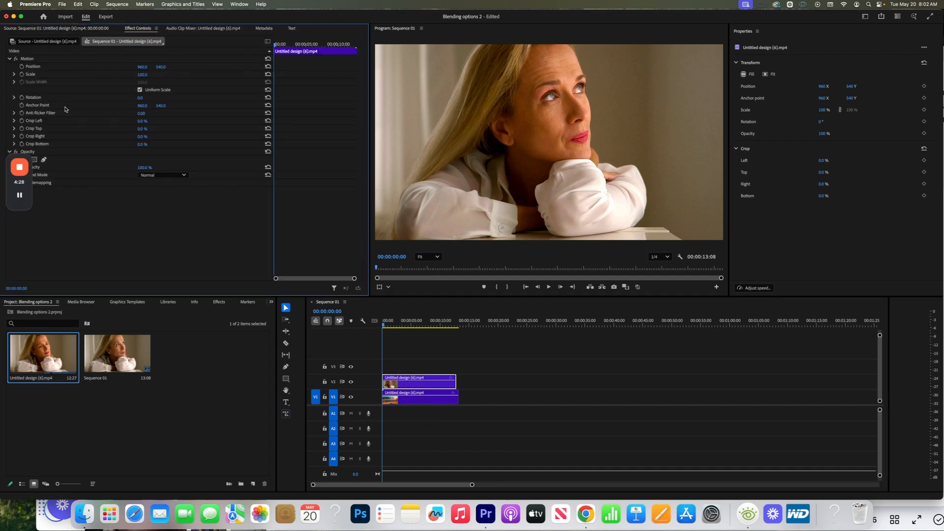
pyautogui.click(10, 59)
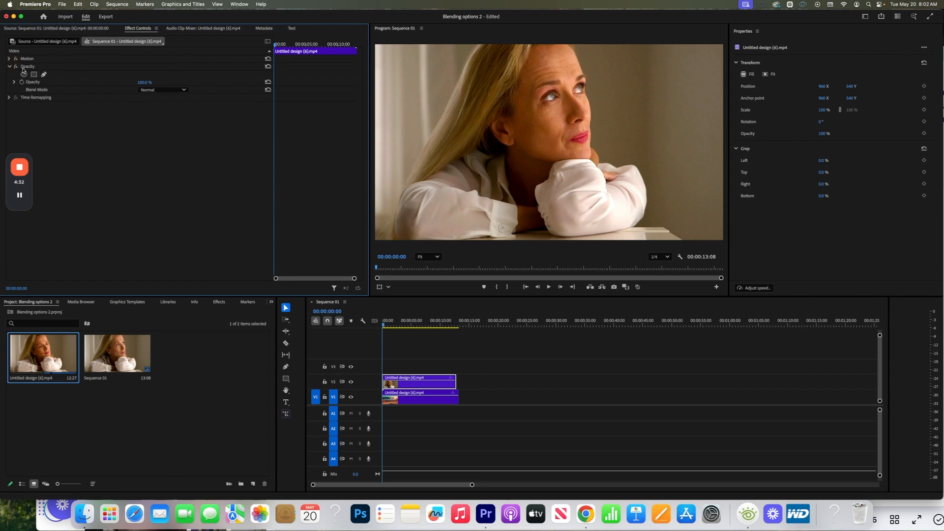
pyautogui.click(160, 91)
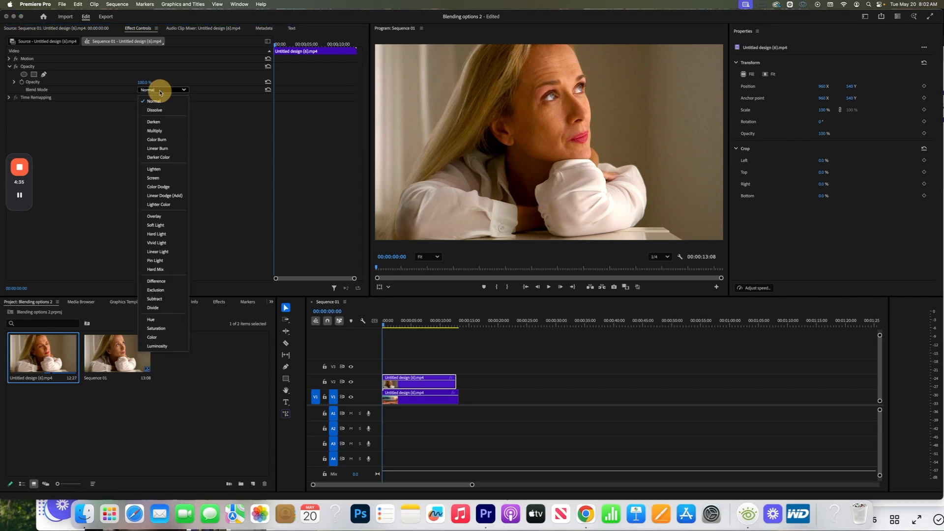
pyautogui.click(155, 131)
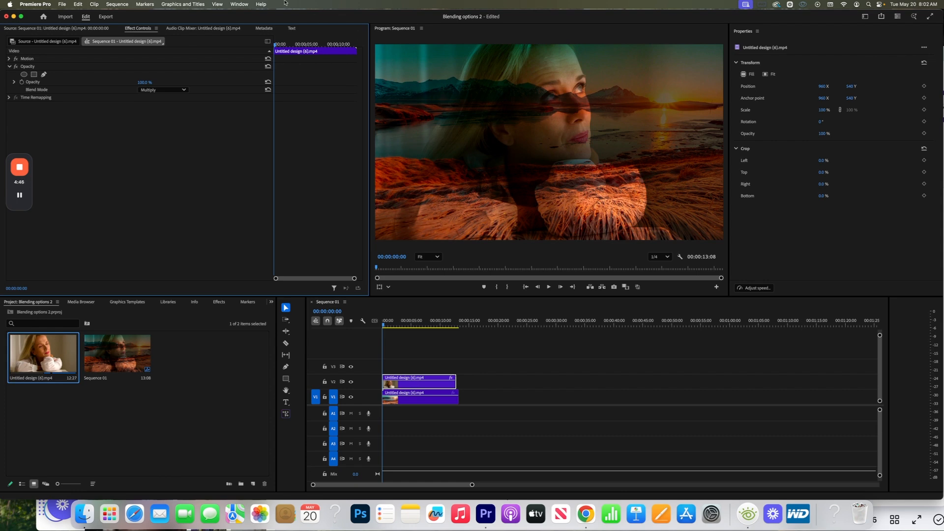
# Switch to the Color workspace.
pyautogui.click(240, 5)
pyautogui.moveTo(245, 16)
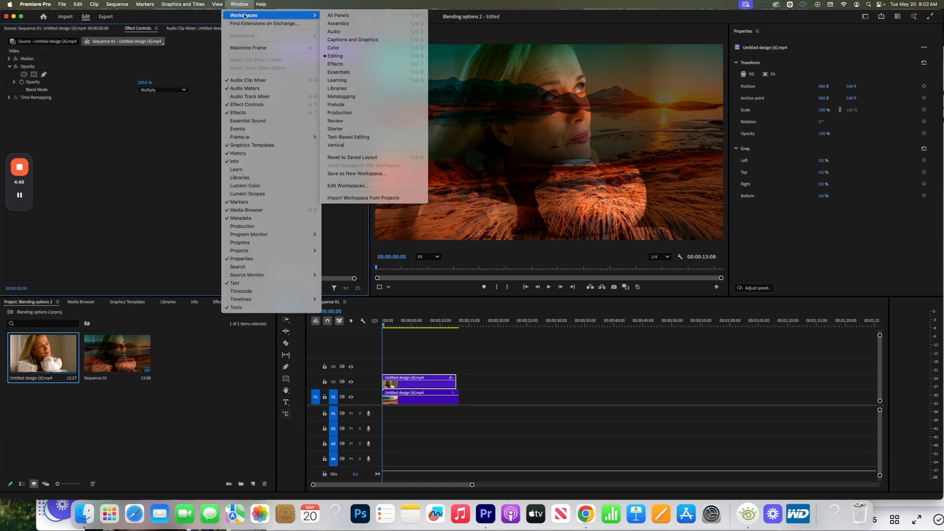
pyautogui.click(361, 48)
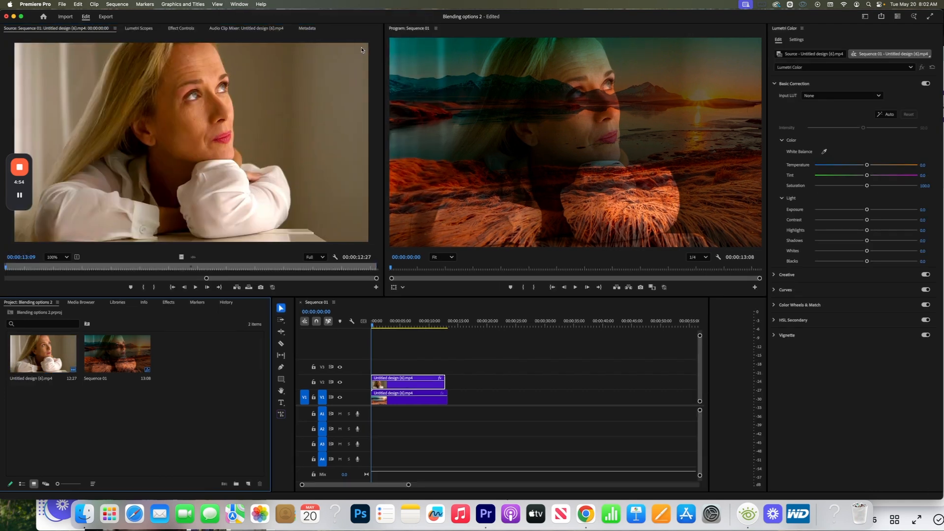
pyautogui.click(20, 195)
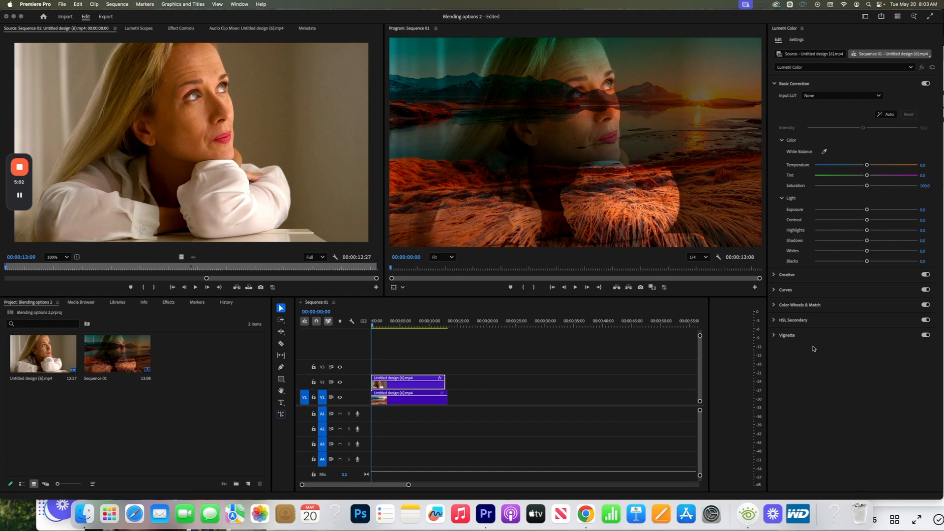
# Shape the portrait clip's white RGB curve into a strong S-curve with one raised highlight point and one lowered shadow point.
pyautogui.click(775, 291)
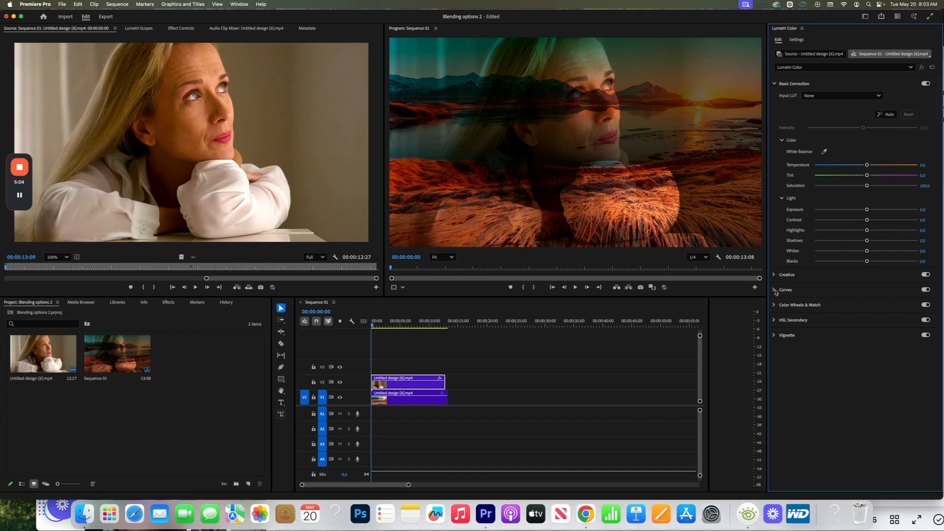
pyautogui.click(791, 292)
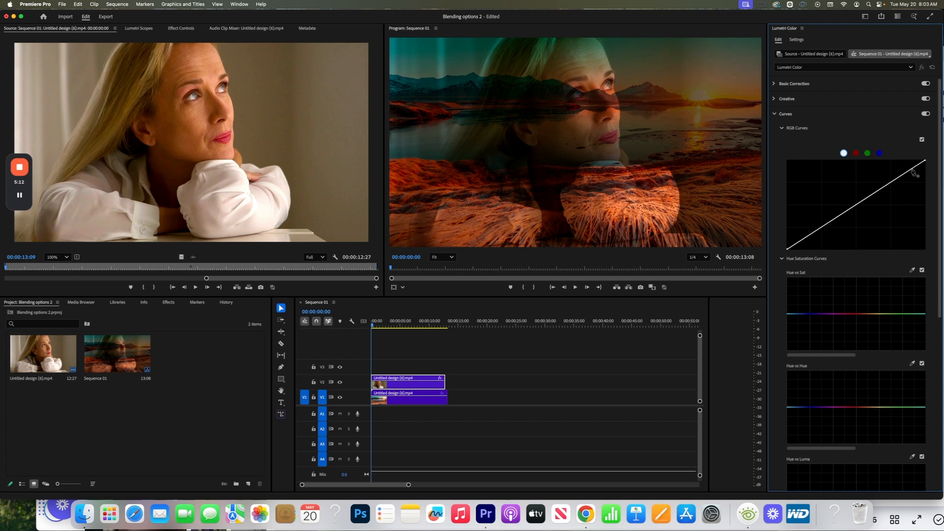
pyautogui.click(891, 183)
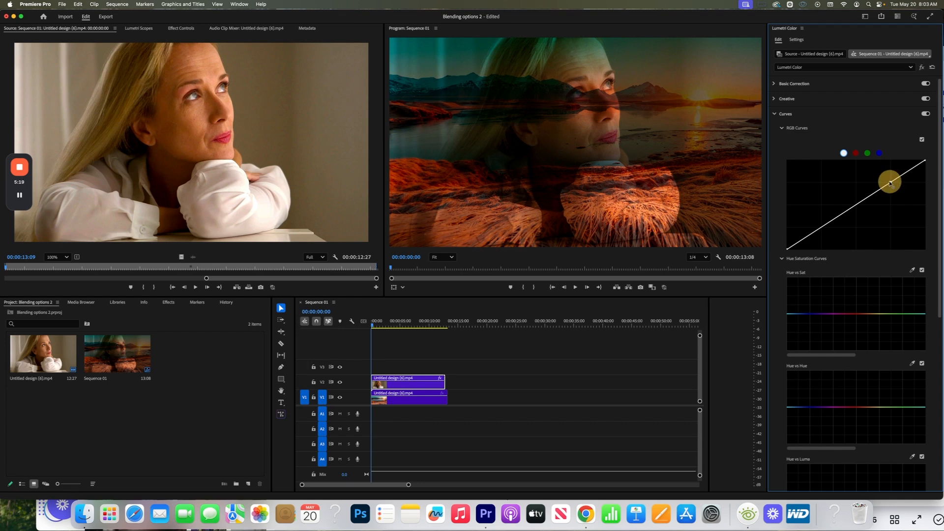
pyautogui.click(827, 223)
pyautogui.moveTo(890, 183); pyautogui.dragTo(890, 161)
pyautogui.moveTo(828, 225)
pyautogui.mouseDown()
pyautogui.moveTo(839, 246)
pyautogui.moveTo(823, 250)
pyautogui.moveTo(815, 208)
pyautogui.moveTo(830, 233)
pyautogui.mouseUp()
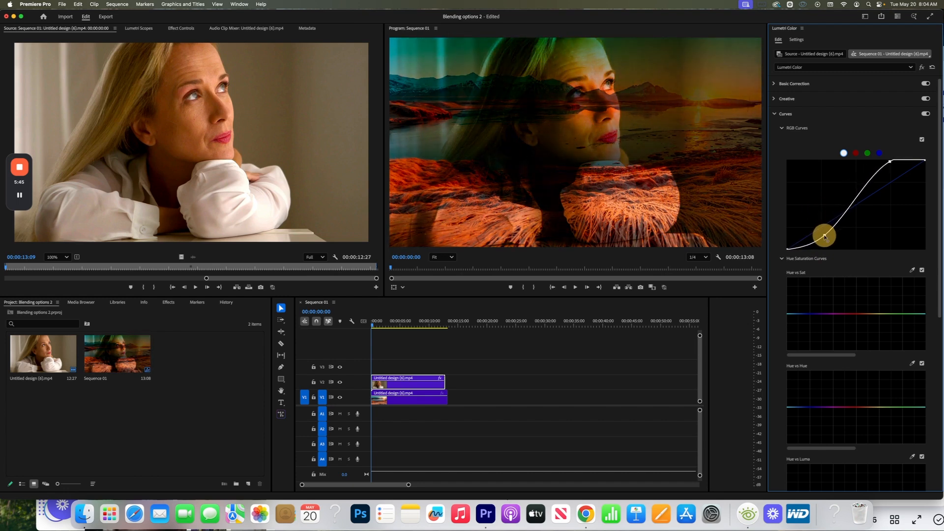
pyautogui.moveTo(824, 240); pyautogui.dragTo(824, 240)
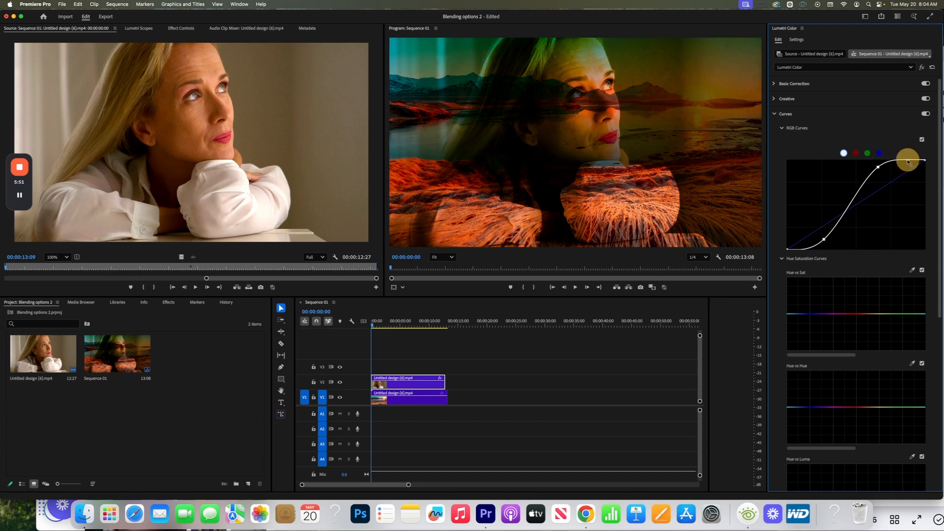
# Refine the white RGB curve by adding a lowered upper-highlight point and a midtone point, and raising the shadow point.
pyautogui.moveTo(909, 162); pyautogui.dragTo(902, 184)
pyautogui.click(844, 207)
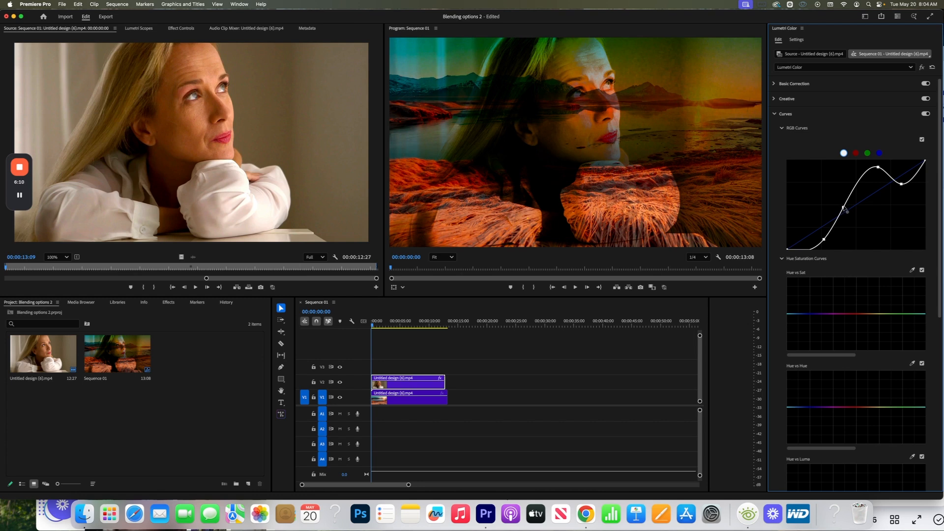
pyautogui.moveTo(844, 209)
pyautogui.mouseDown()
pyautogui.moveTo(843, 221)
pyautogui.moveTo(842, 199)
pyautogui.moveTo(849, 208)
pyautogui.mouseUp()
pyautogui.moveTo(823, 240)
pyautogui.mouseDown()
pyautogui.moveTo(823, 249)
pyautogui.moveTo(816, 242)
pyautogui.moveTo(841, 252)
pyautogui.moveTo(836, 237)
pyautogui.moveTo(847, 240)
pyautogui.moveTo(814, 236)
pyautogui.moveTo(799, 204)
pyautogui.moveTo(806, 184)
pyautogui.moveTo(827, 182)
pyautogui.moveTo(819, 197)
pyautogui.moveTo(836, 184)
pyautogui.moveTo(839, 224)
pyautogui.mouseUp()
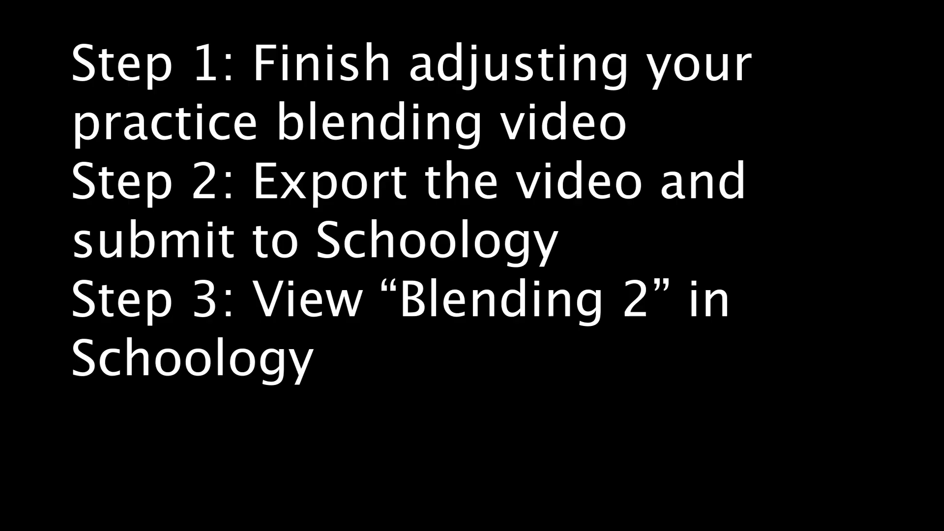